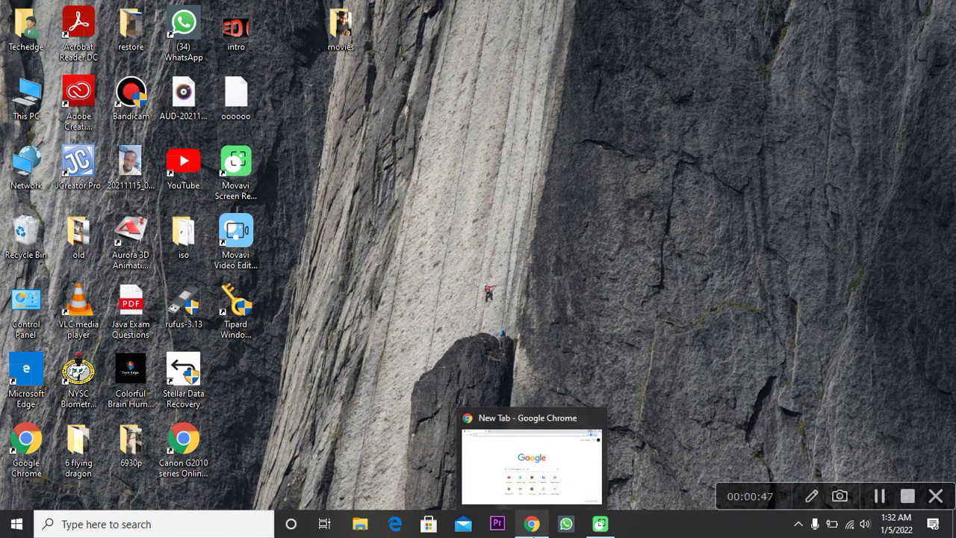
Switch to Chrome and search Google for "download rufus exe".
click(532, 523)
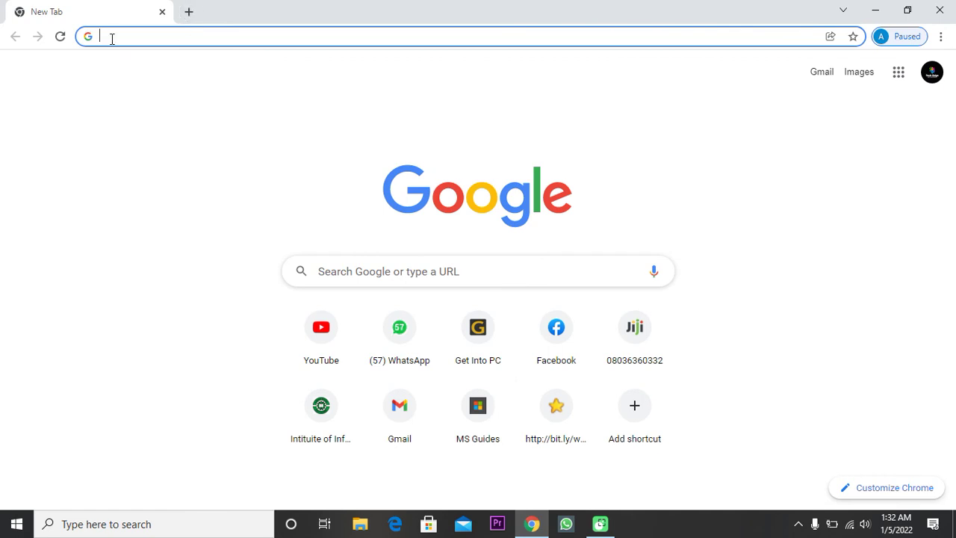
text(r)
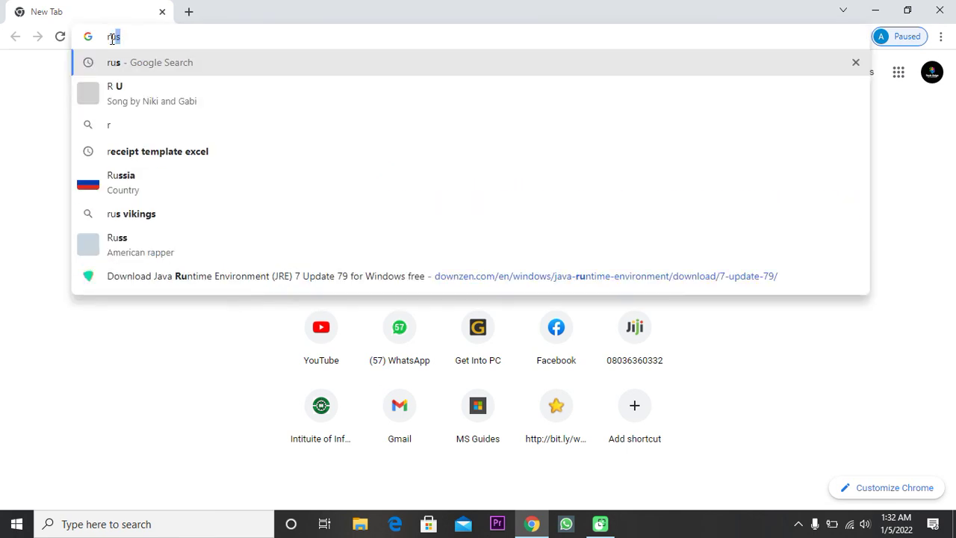
text(do)
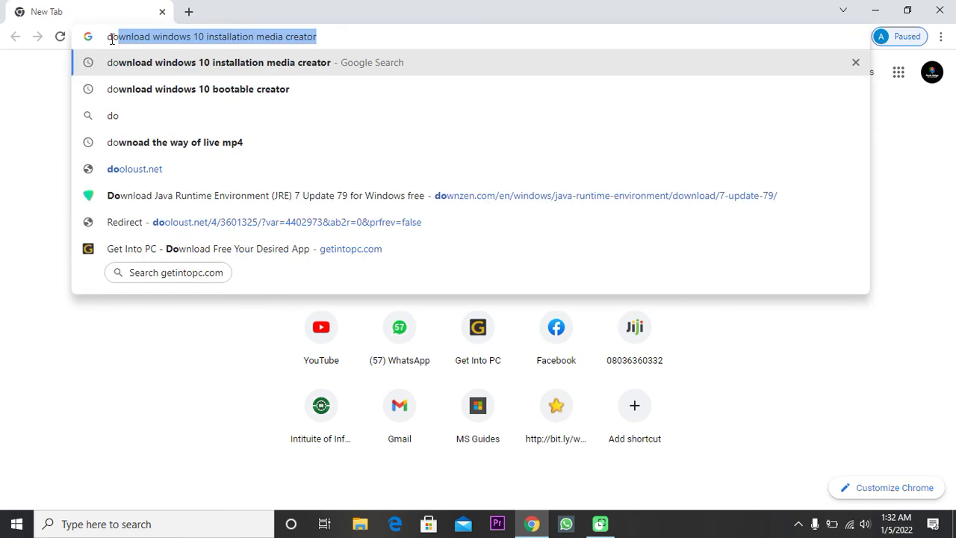
text(wnload r)
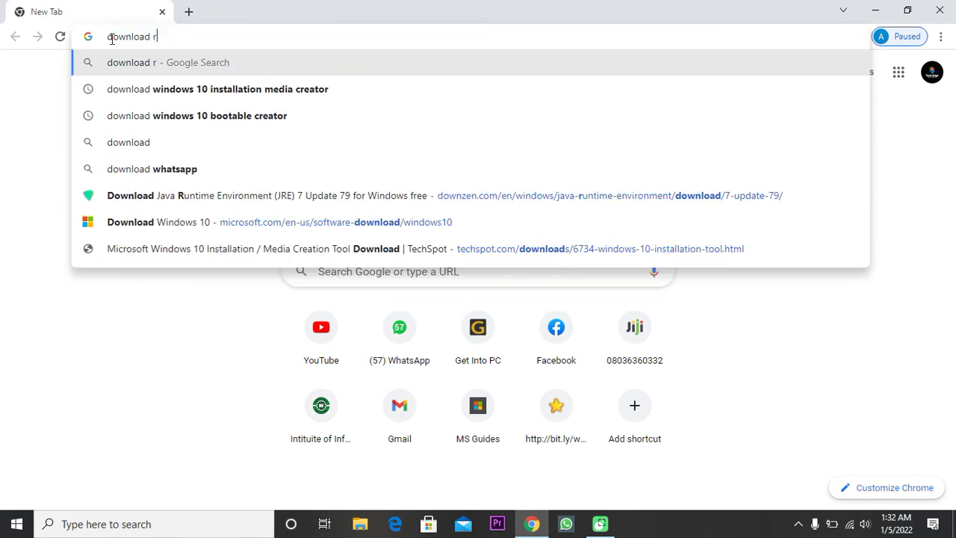
text(ufu)
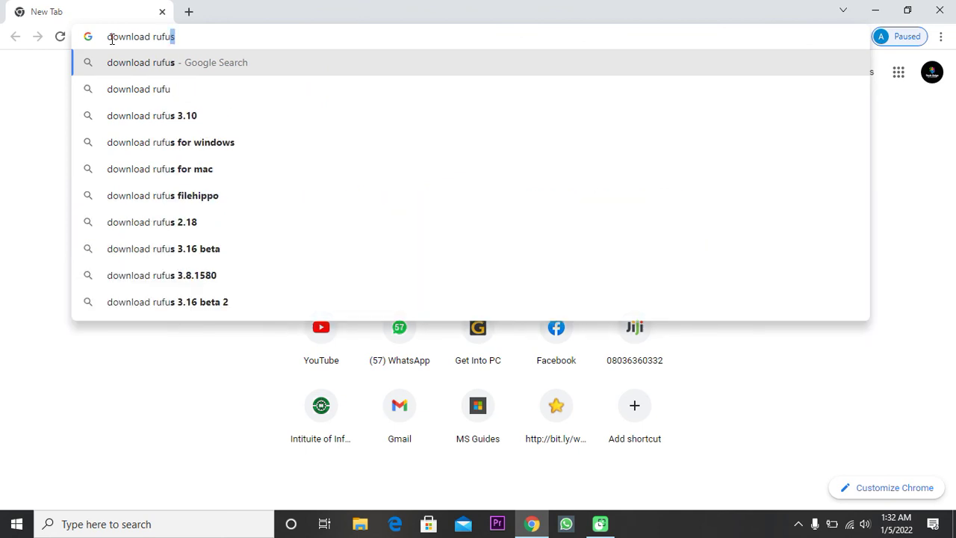
text(s exe)
key(Return)
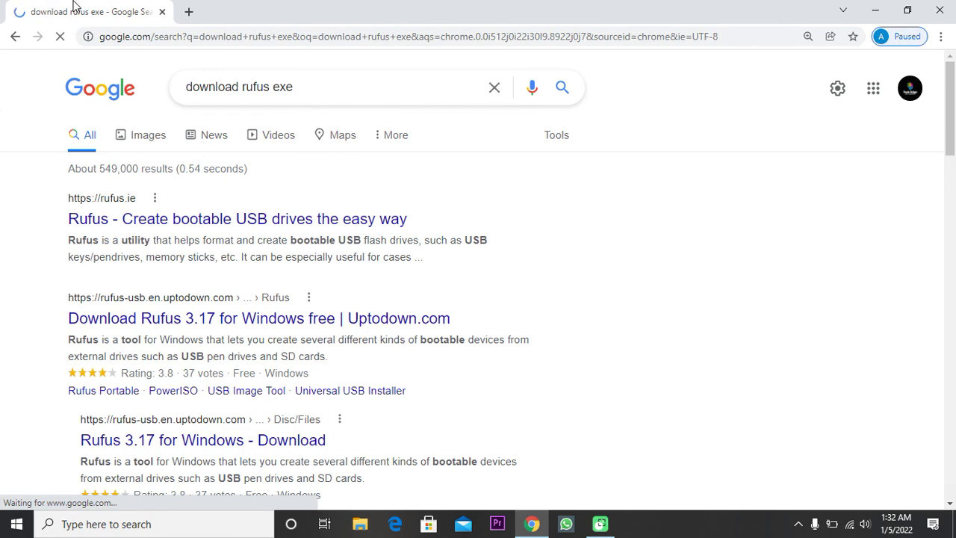
Open the rufus.ie search result and go to the Rufus 3.17 link in its Download section.
click(181, 221)
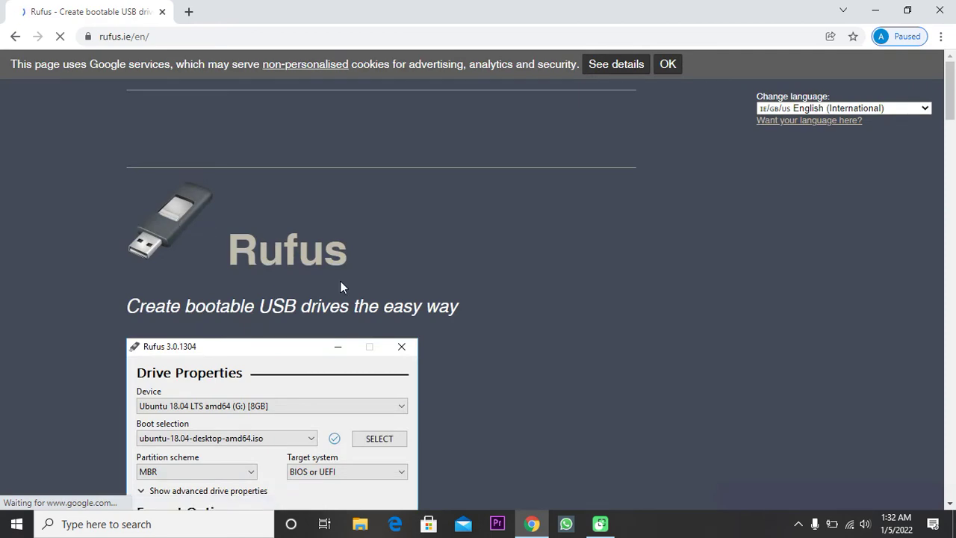
scroll(341, 284, down, 5)
scroll(341, 286, down, 7)
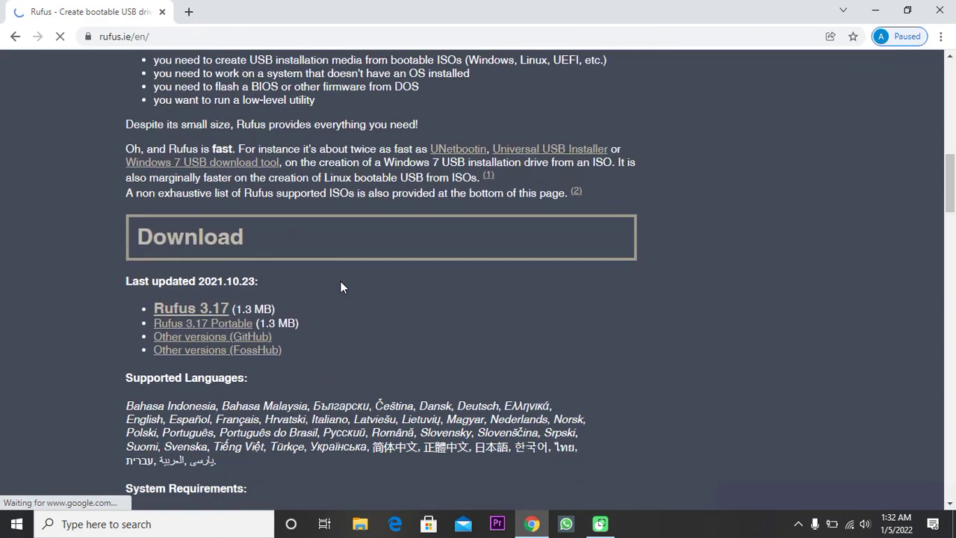
click(180, 210)
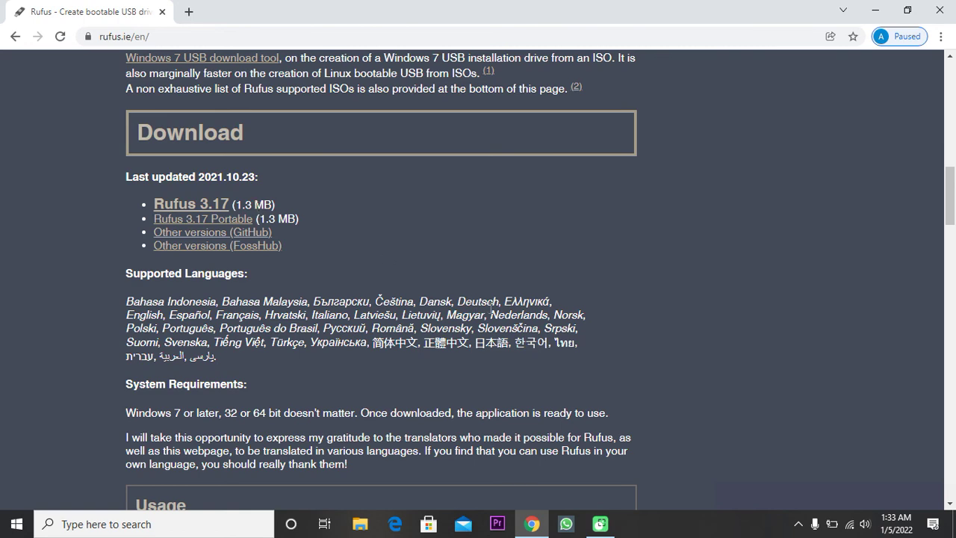
scroll(490, 306, down, 6)
scroll(491, 306, down, 1)
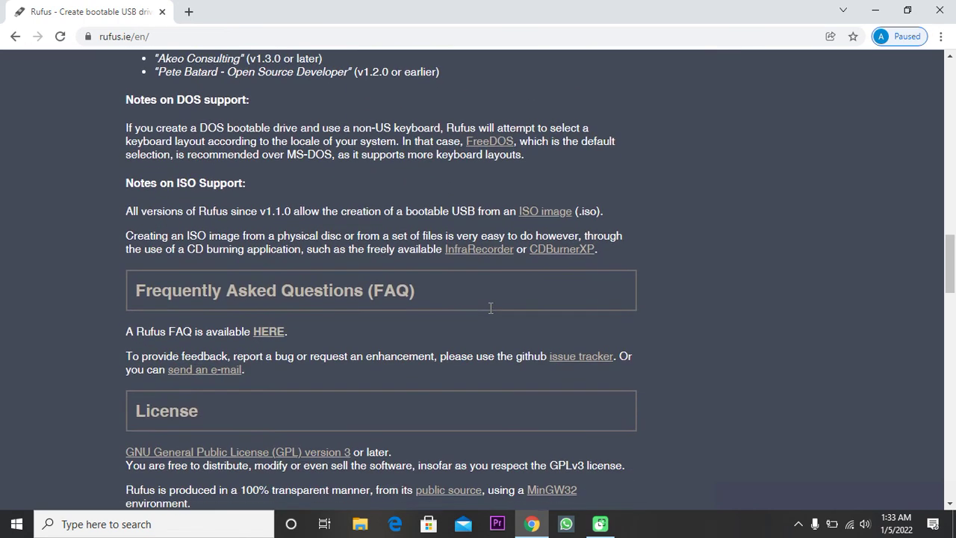
scroll(490, 310, down, 3)
scroll(491, 312, up, 3)
scroll(489, 314, up, 7)
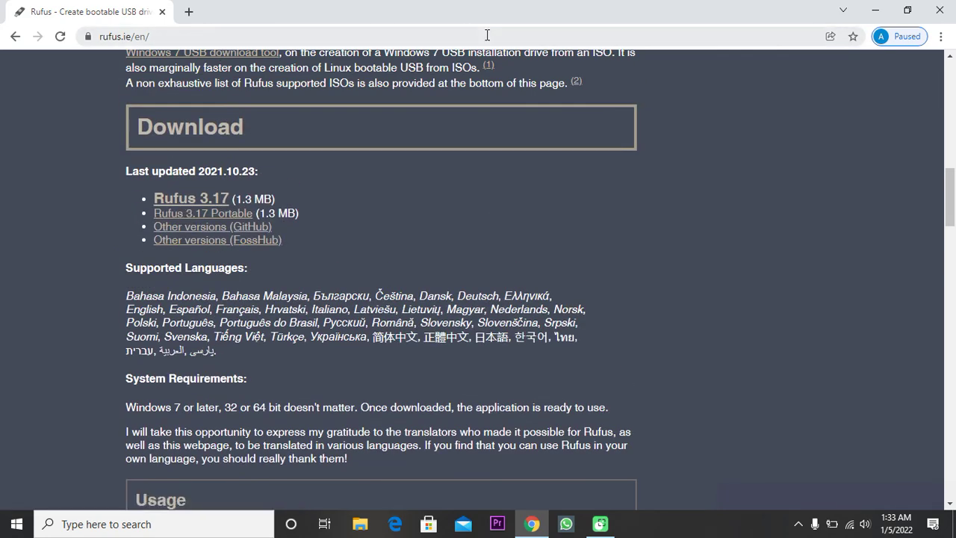
click(876, 9)
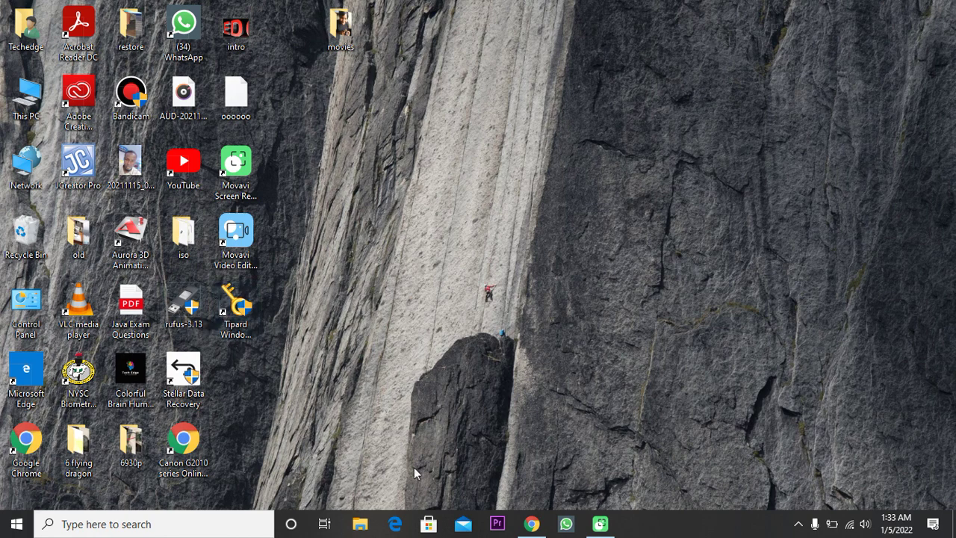
click(526, 525)
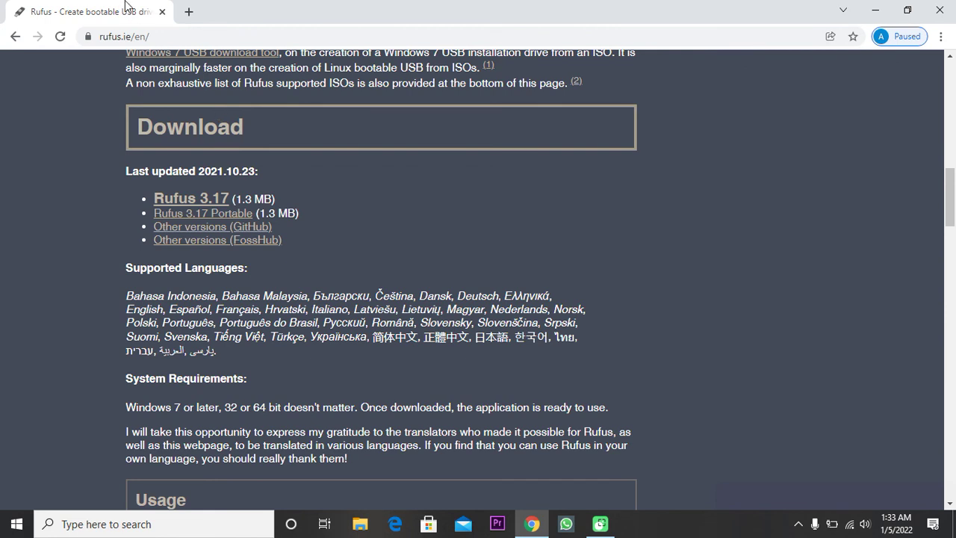
Search Google in a new tab for "download windows 10 iso file 2017".
click(191, 14)
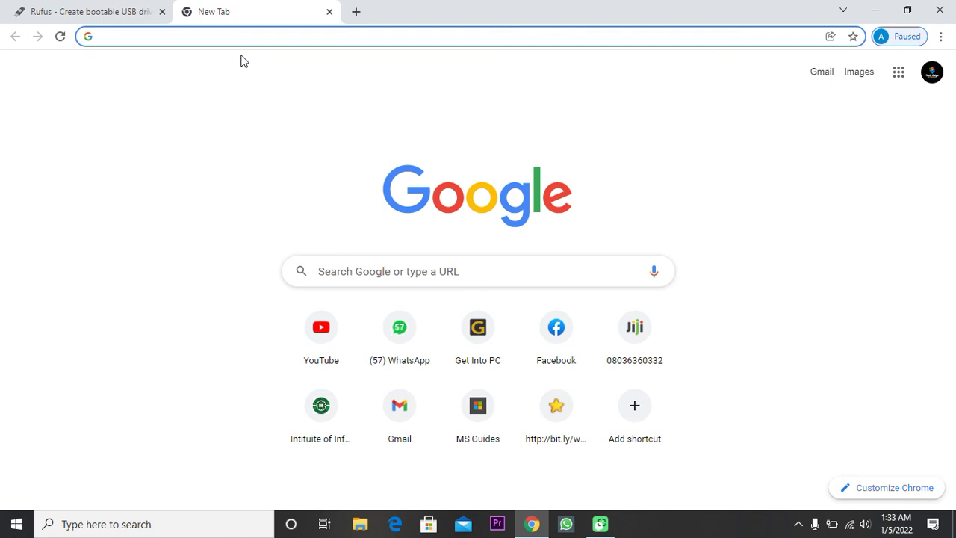
text(download windows )
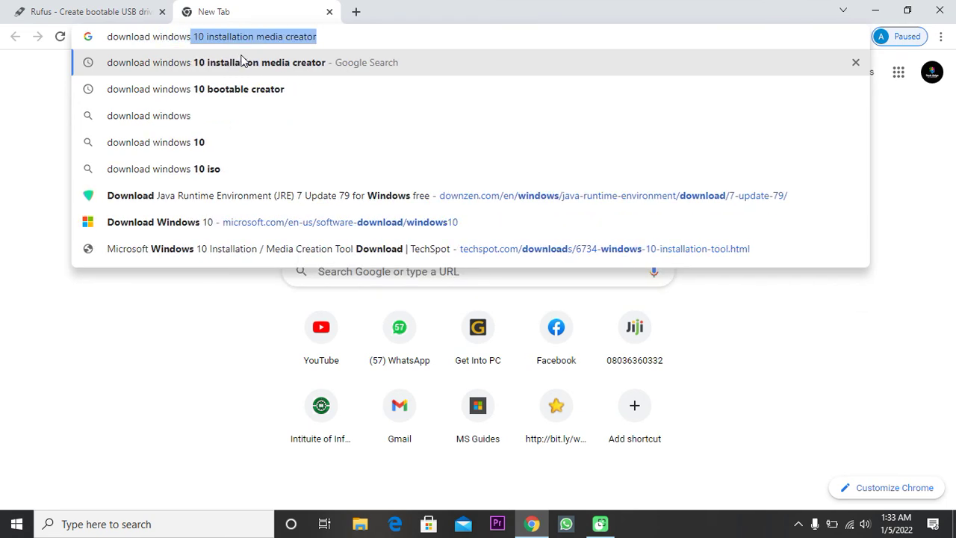
text(10 )
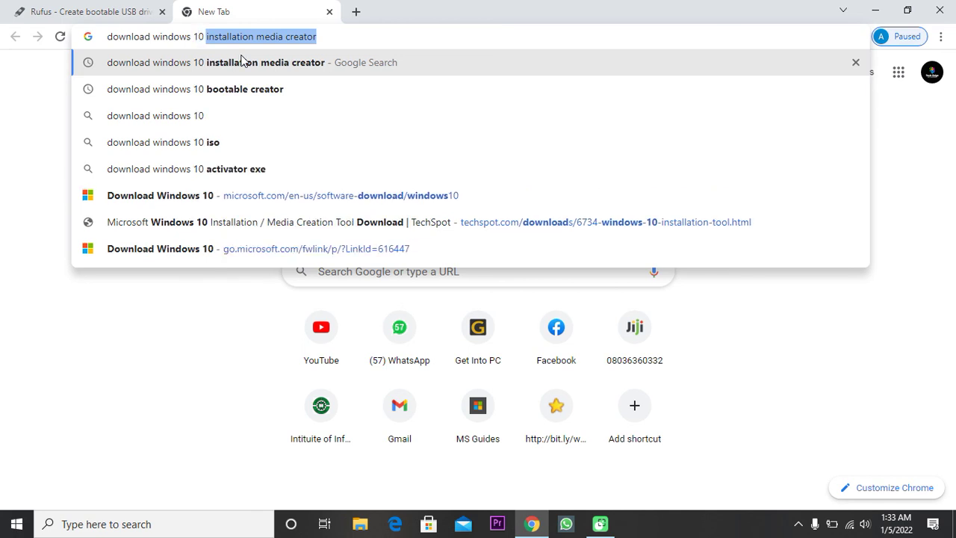
text(iso )
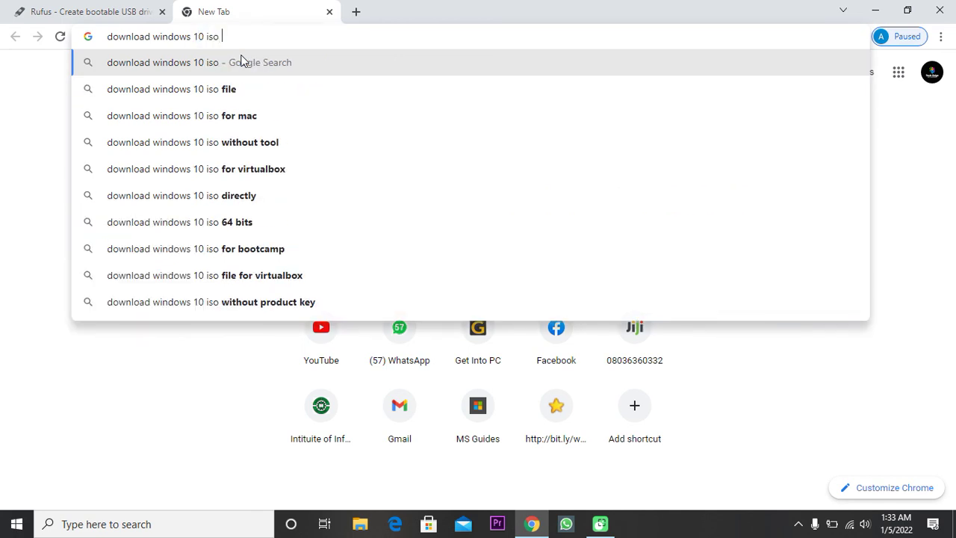
text(file )
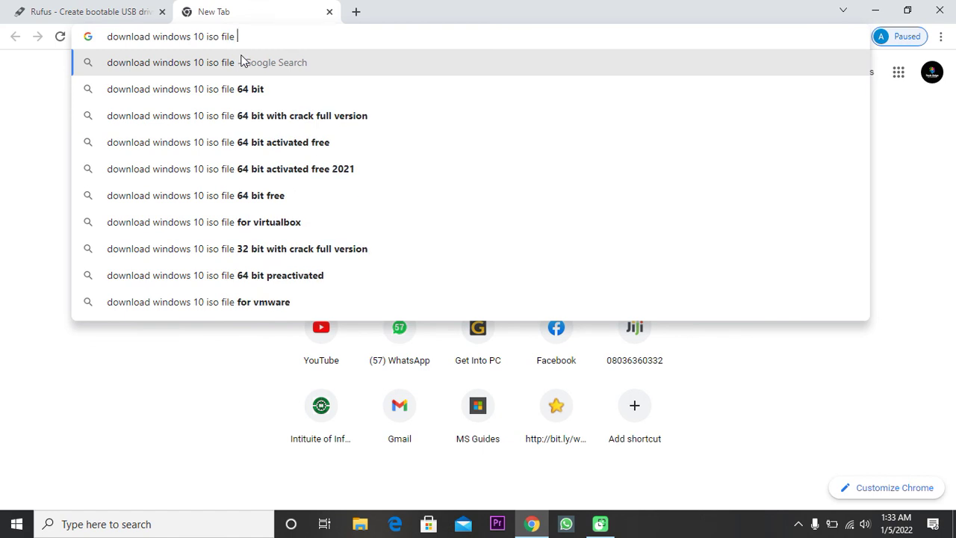
text(2017)
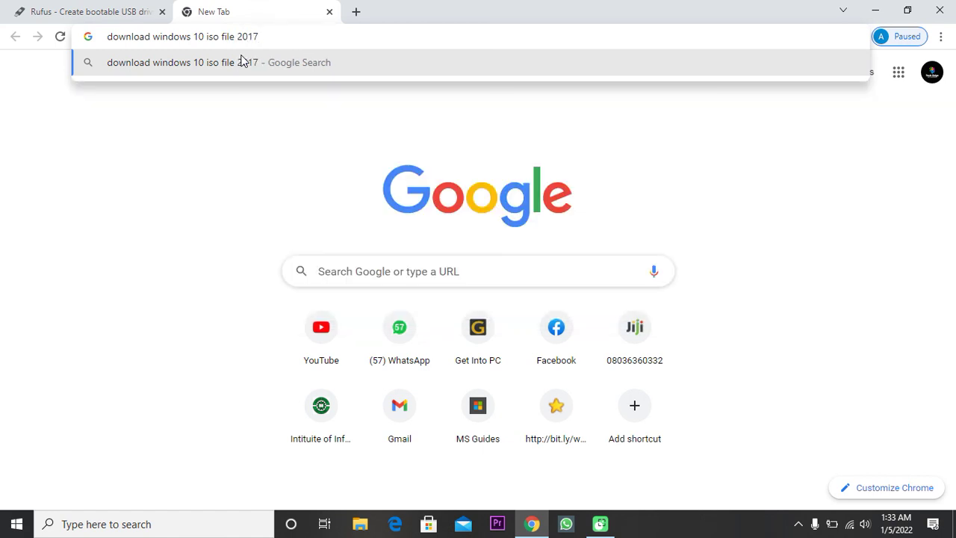
key(Return)
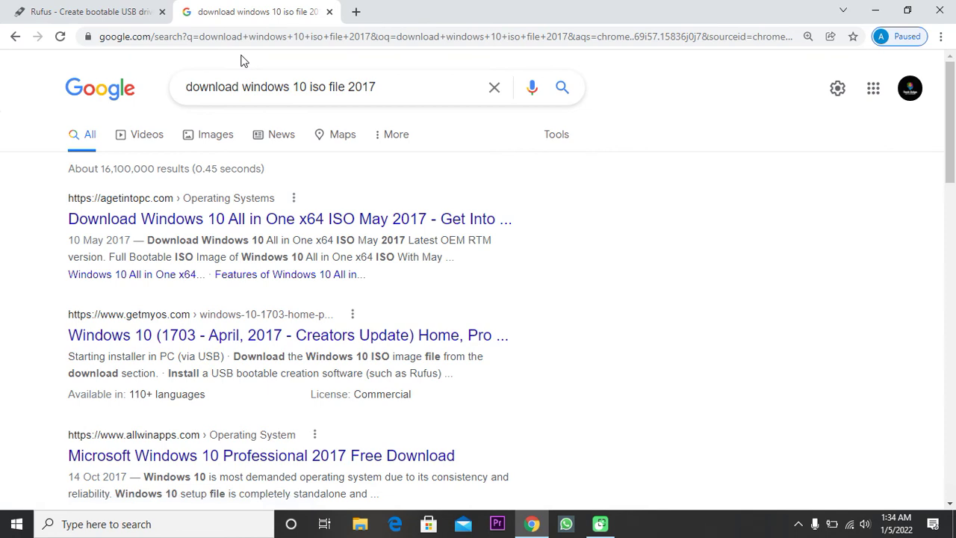
Open the Windows 10 All in One x64 ISO May 2017 result on agetintopc.com and decline its notification request.
click(234, 225)
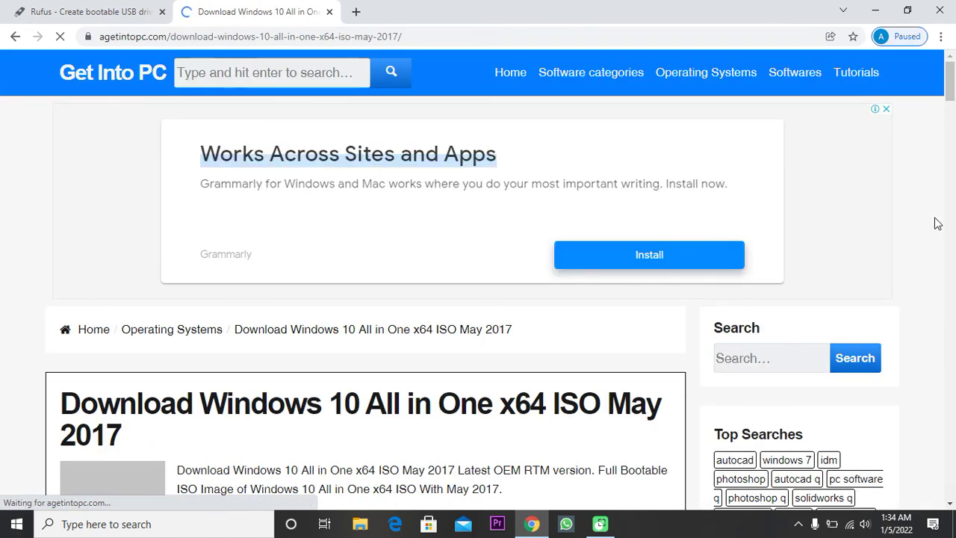
drag(953, 90, 953, 179)
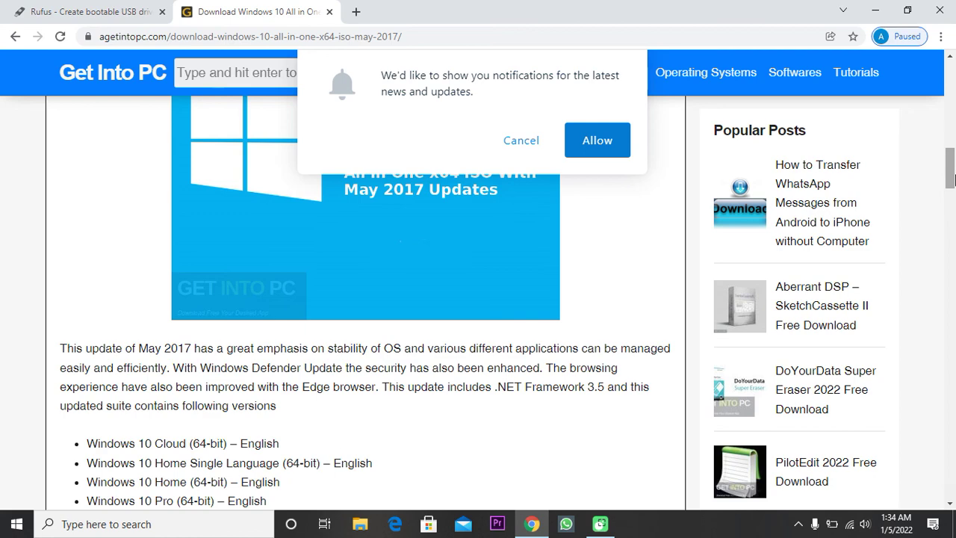
drag(946, 157, 949, 56)
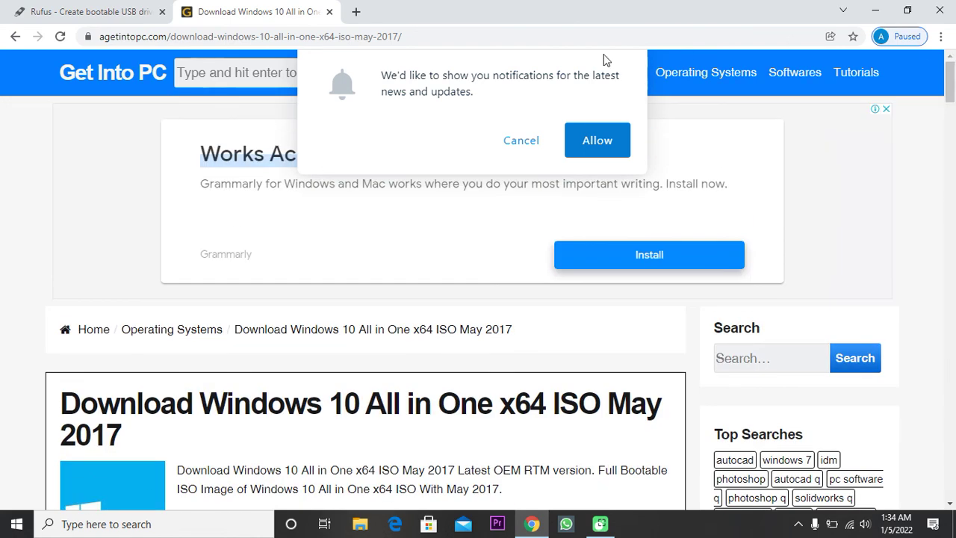
click(519, 141)
Start the Windows 10 ISO download through the site's download pages and close the intermediate "Getting Downloading File" tab.
drag(953, 97, 951, 374)
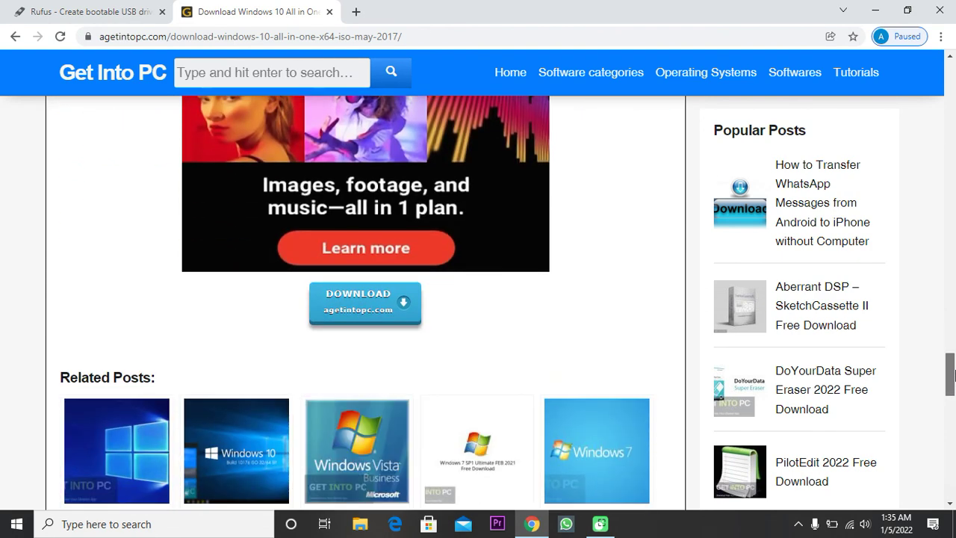
click(366, 312)
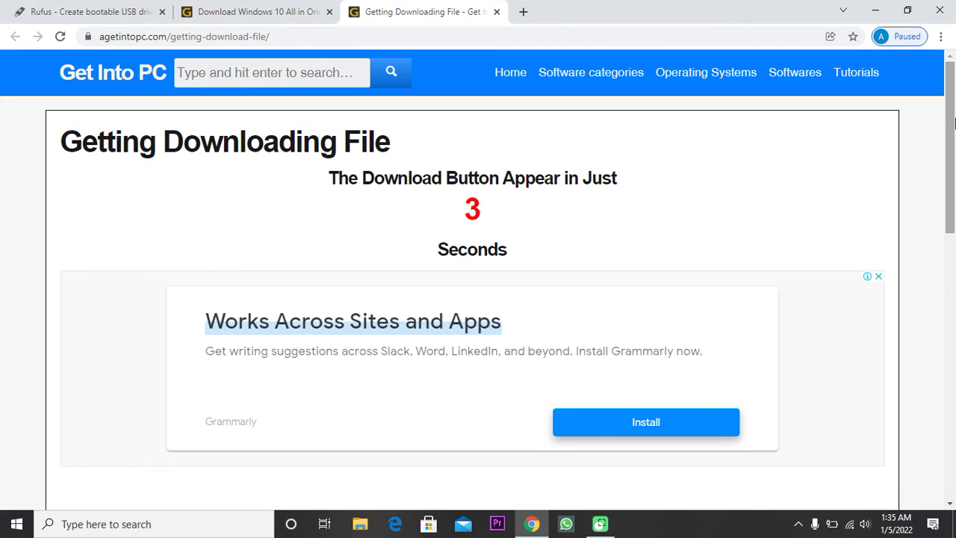
drag(953, 121, 953, 192)
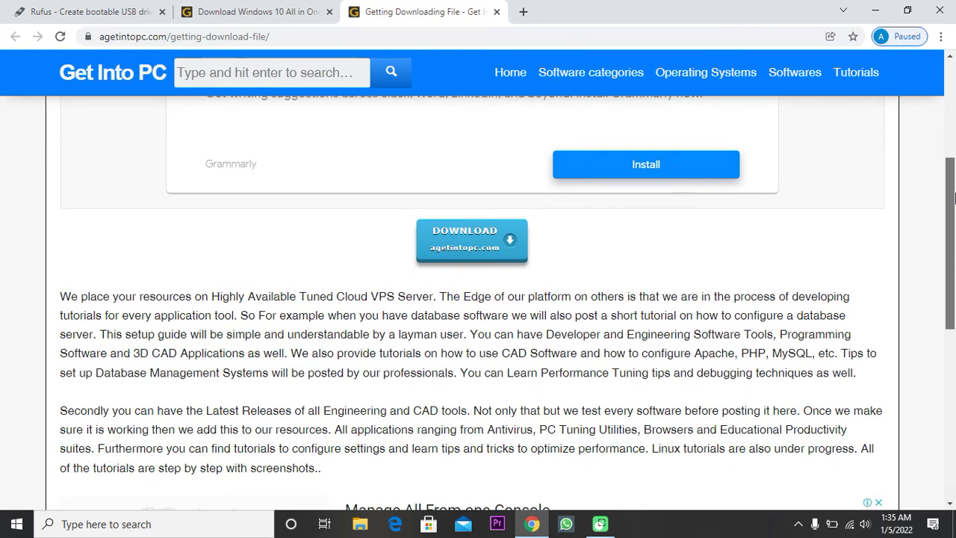
click(457, 245)
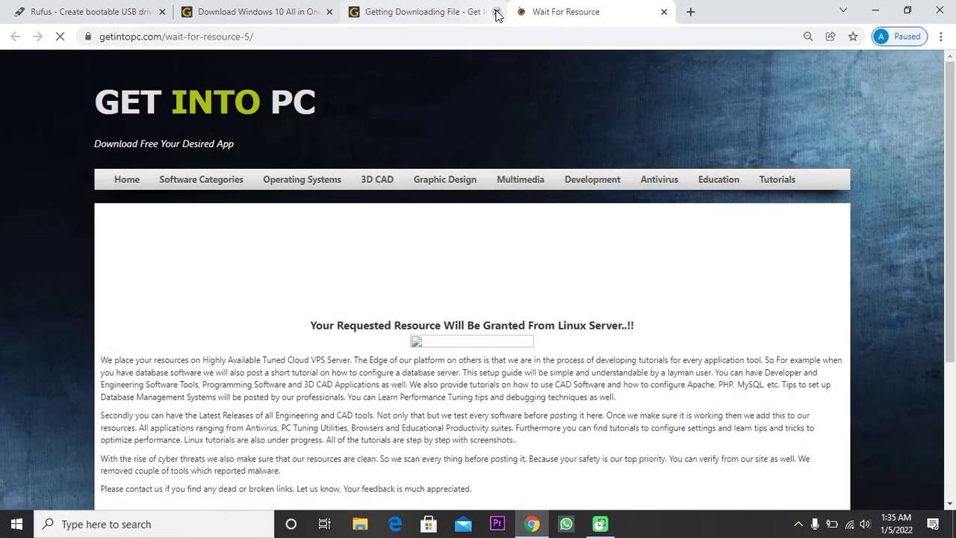
click(497, 13)
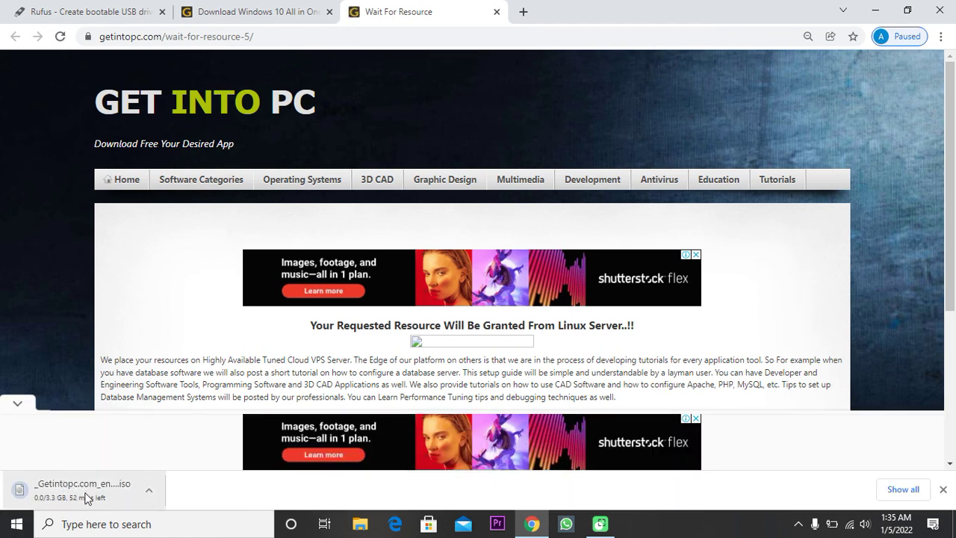
Cancel the running Windows 10 ISO download and close the "Wait For Resource" tab.
click(149, 490)
click(179, 464)
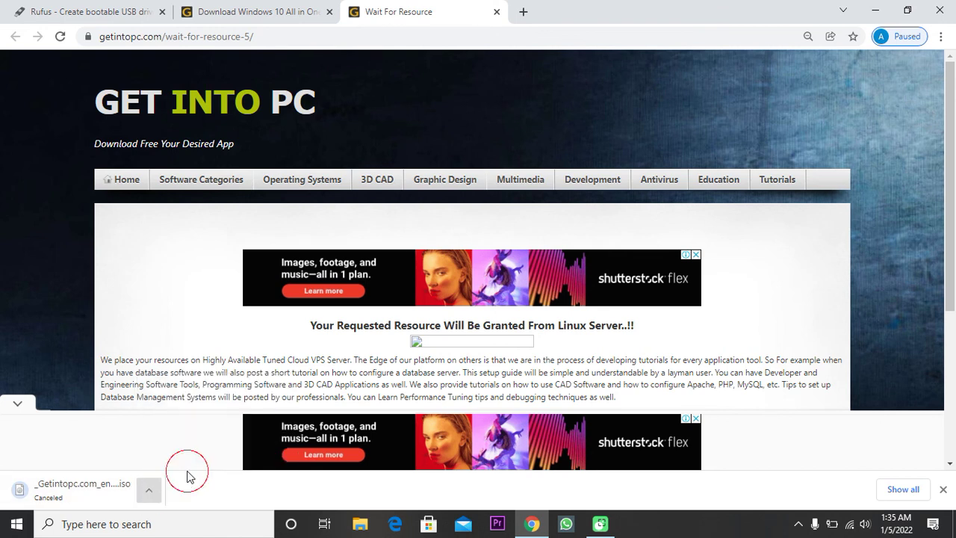
click(497, 12)
Minimize the browser, launch rufus-3.13 from the desktop and decline its online update checks.
click(875, 10)
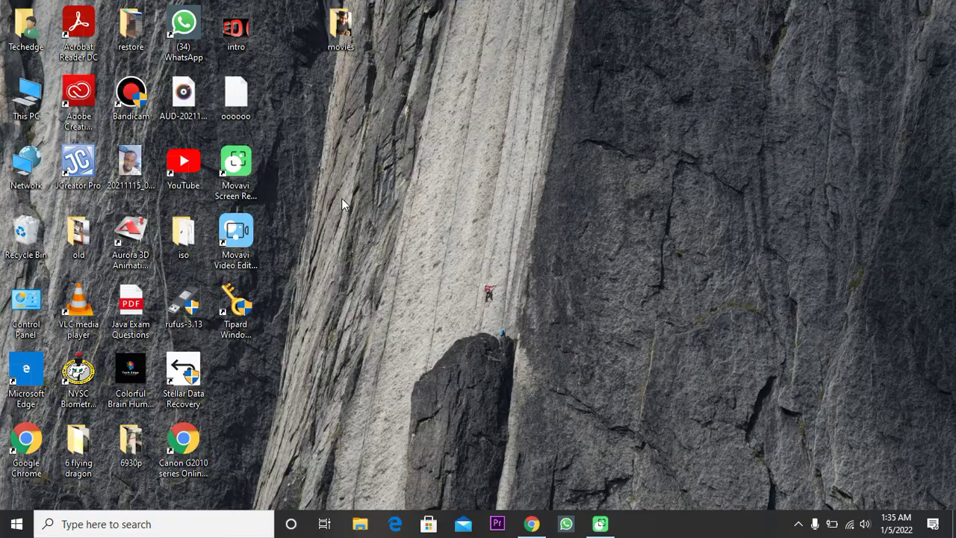
double_click(187, 306)
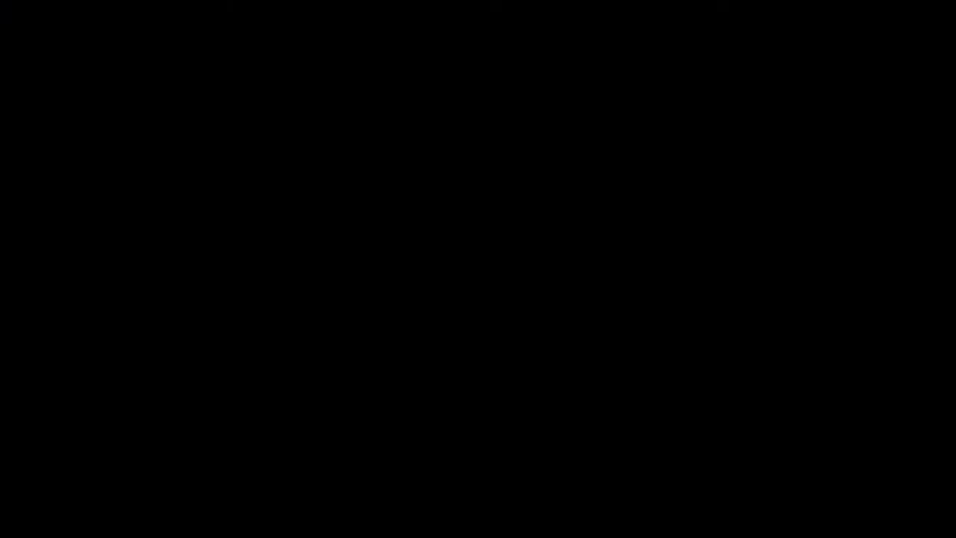
click(416, 355)
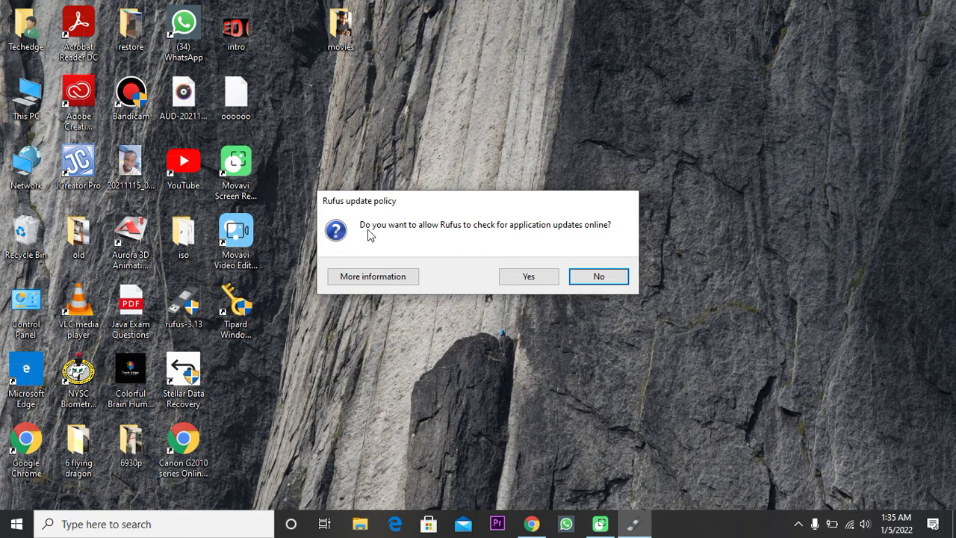
click(588, 275)
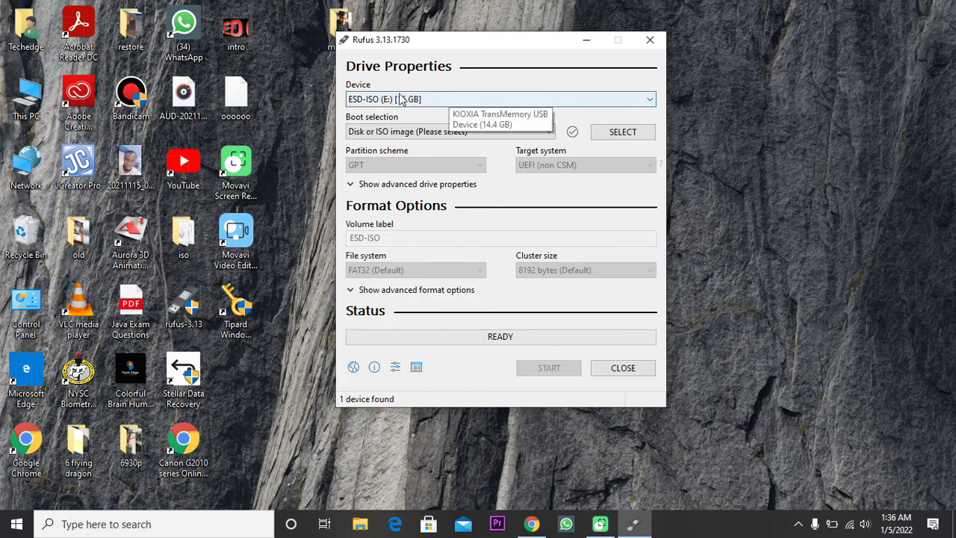
Check which USB drives Rufus offers as the target device.
click(443, 104)
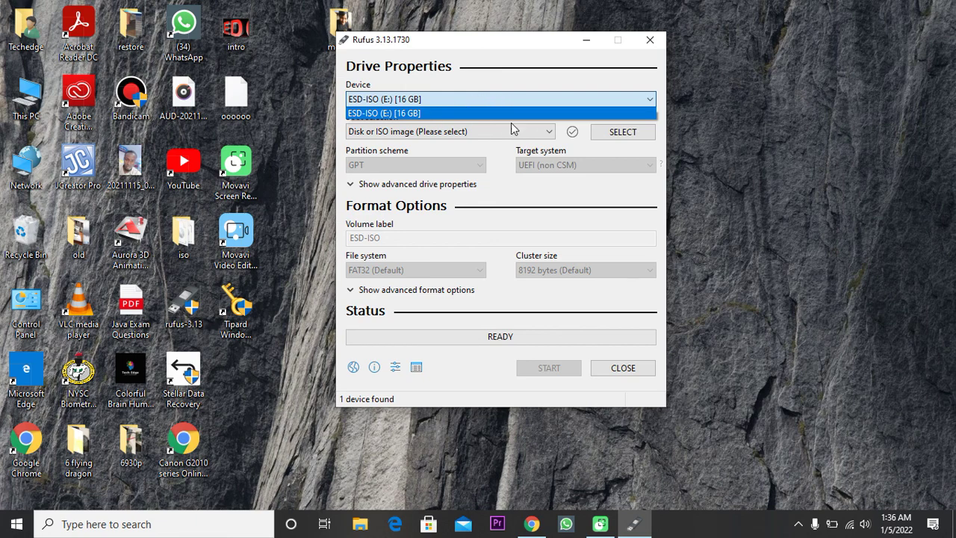
click(543, 82)
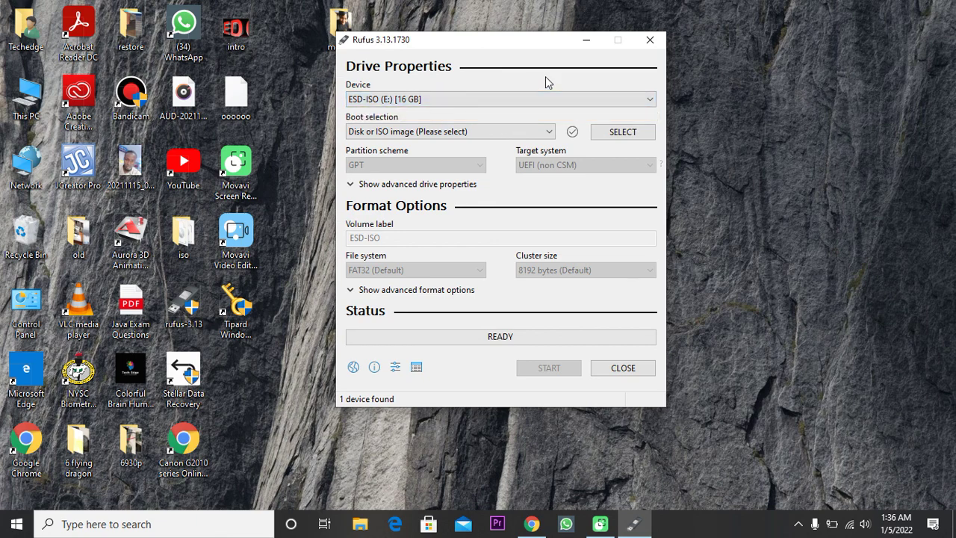
Load the WINDOW 10 2019 UPDATE disc image from the iso folder on the Desktop as the boot selection.
click(607, 139)
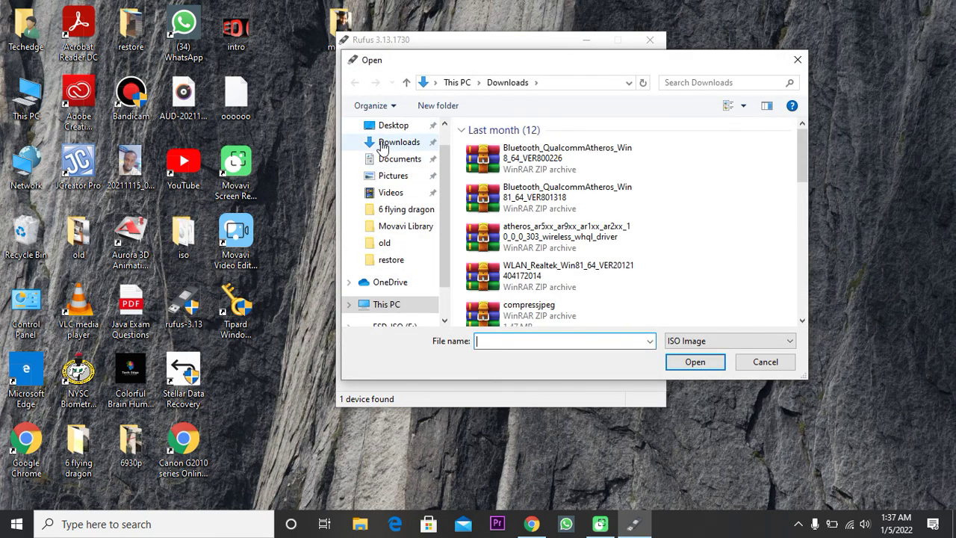
click(391, 132)
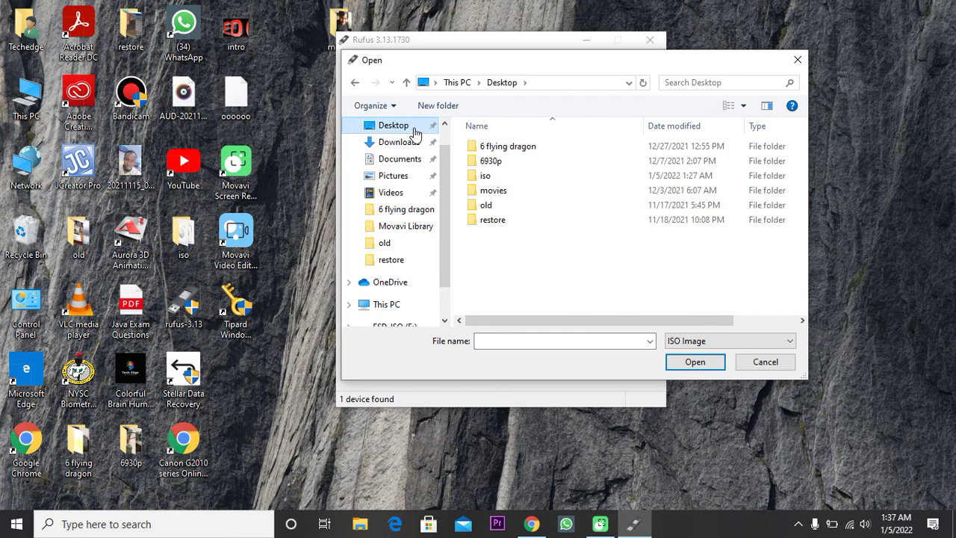
double_click(506, 182)
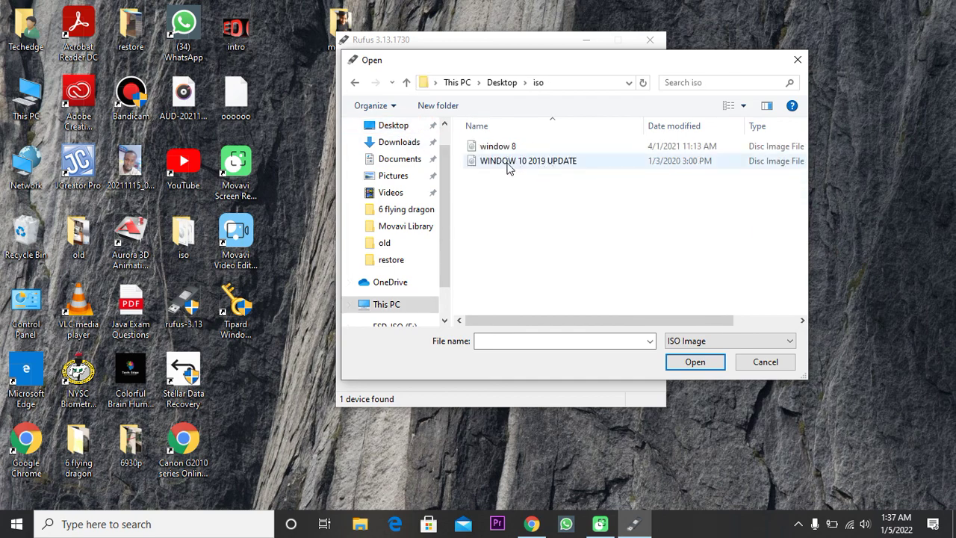
double_click(561, 164)
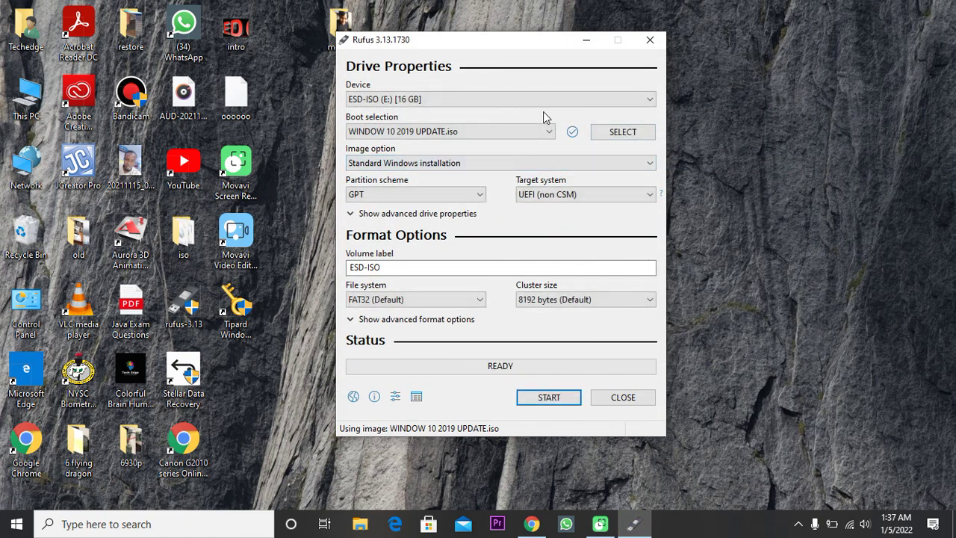
Switch the partition scheme between MBR and GPT to compare the target system and format options of each.
click(447, 195)
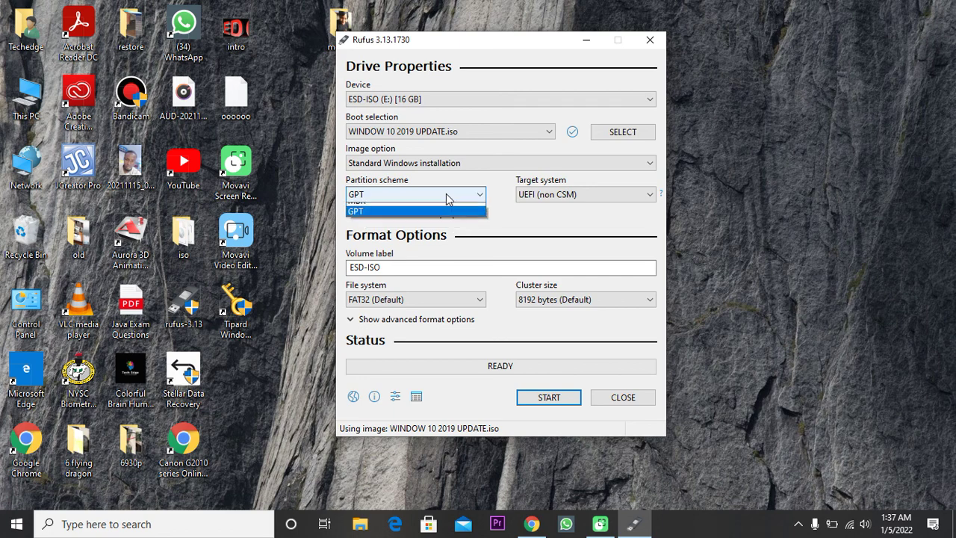
click(433, 209)
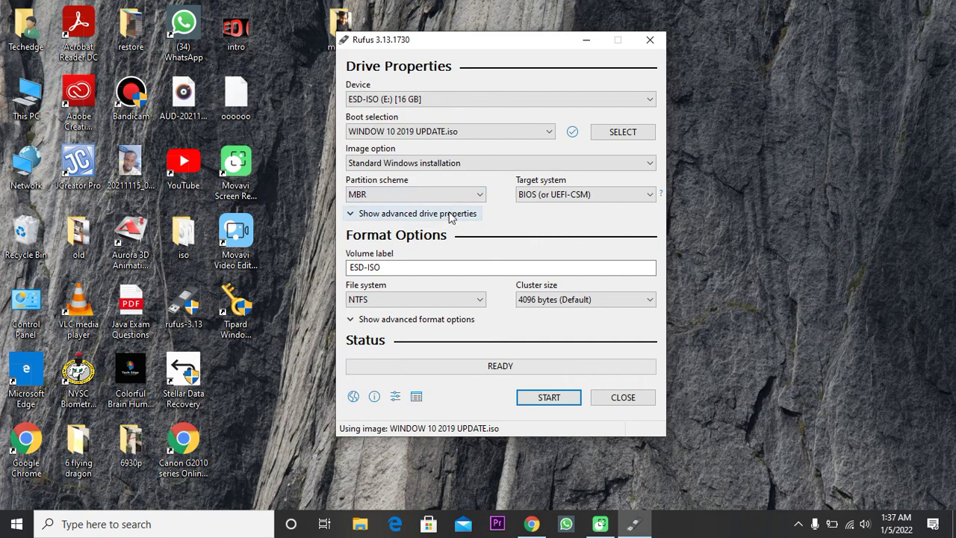
click(465, 195)
click(470, 219)
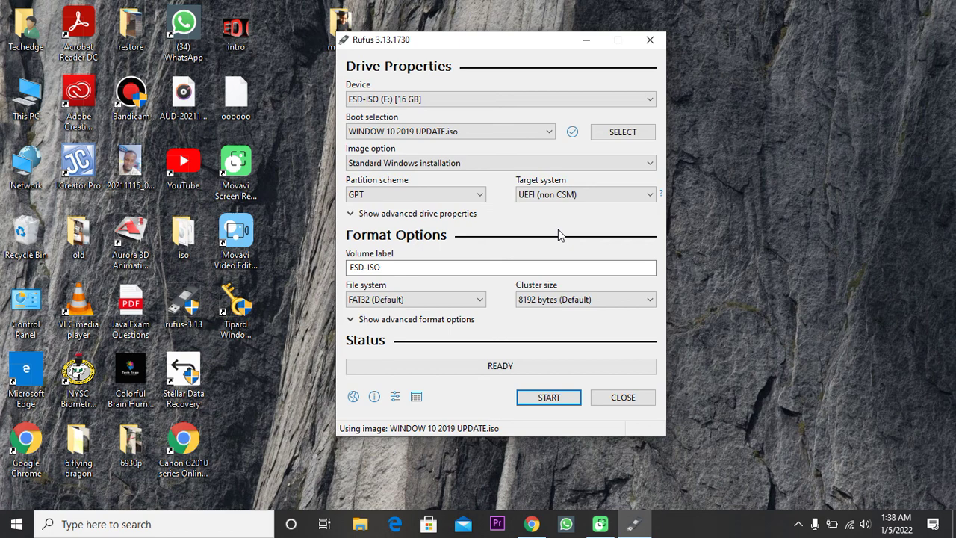
click(456, 196)
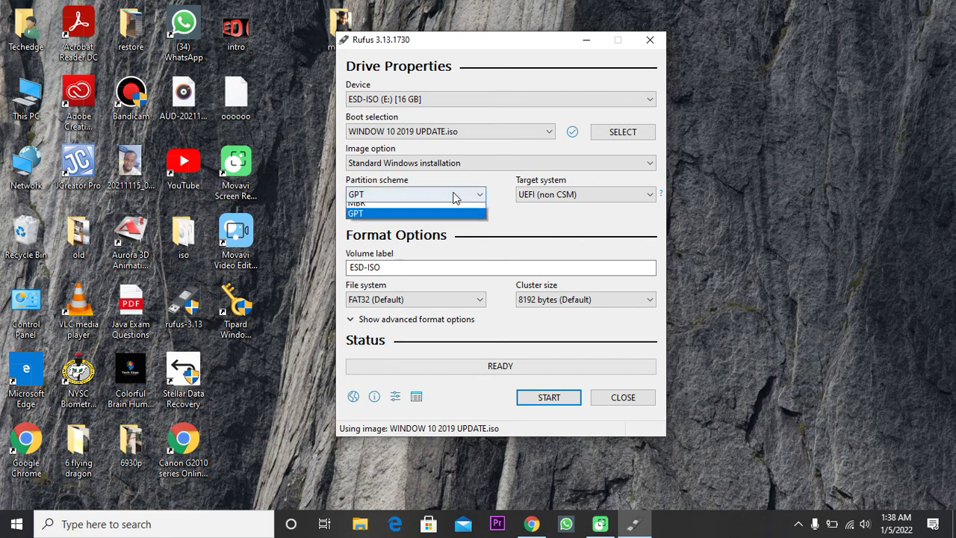
click(454, 216)
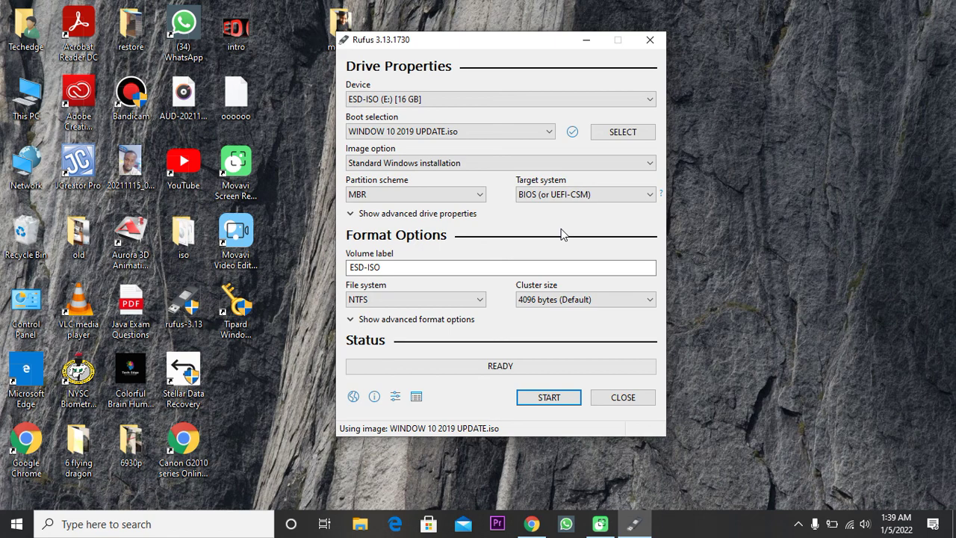
click(475, 195)
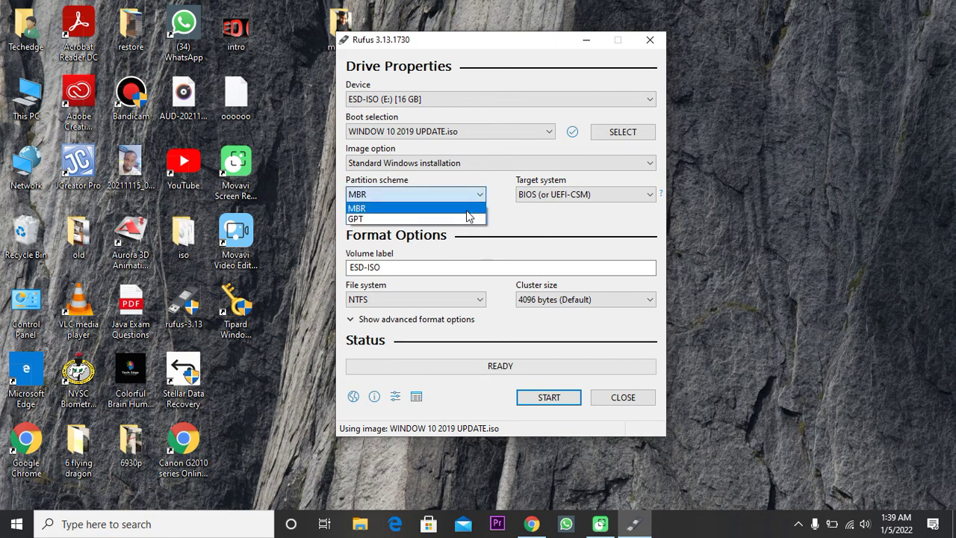
click(469, 210)
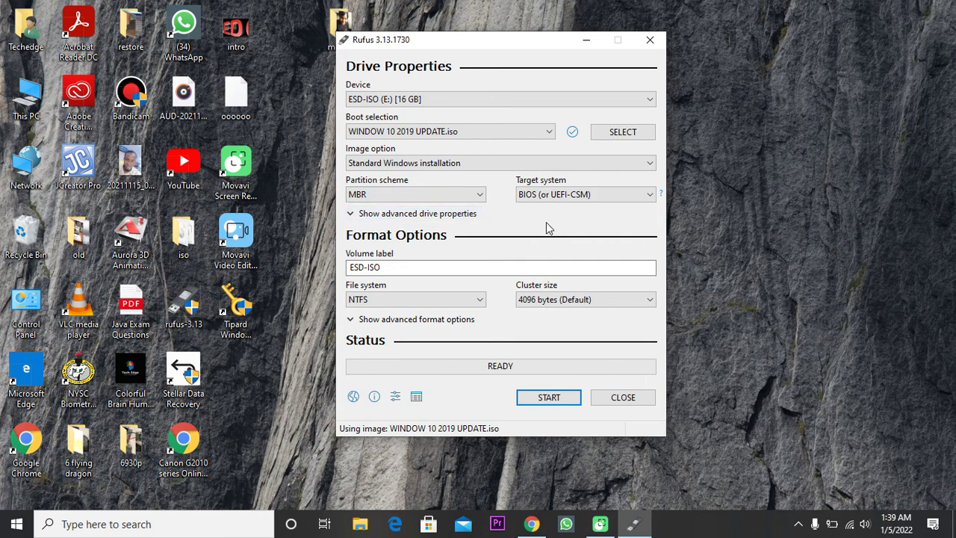
click(451, 198)
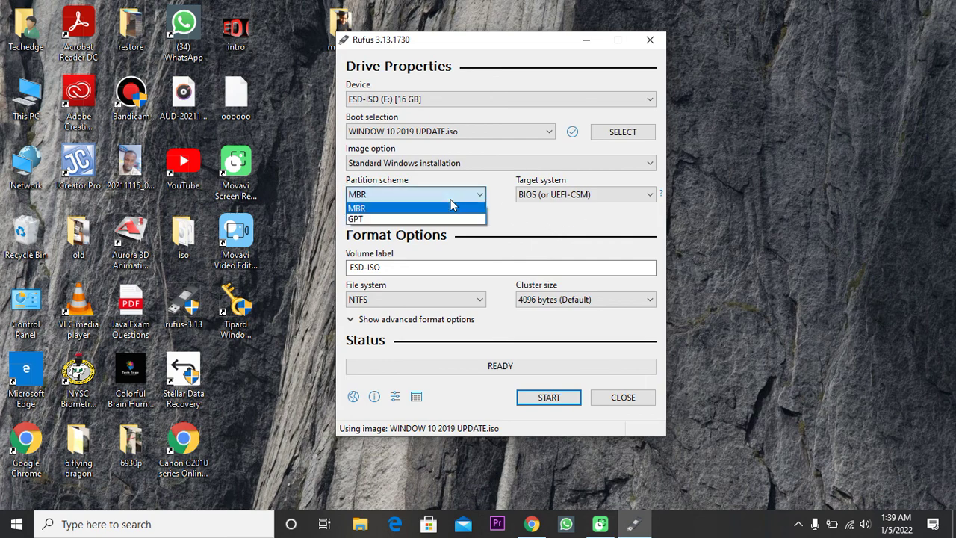
click(433, 219)
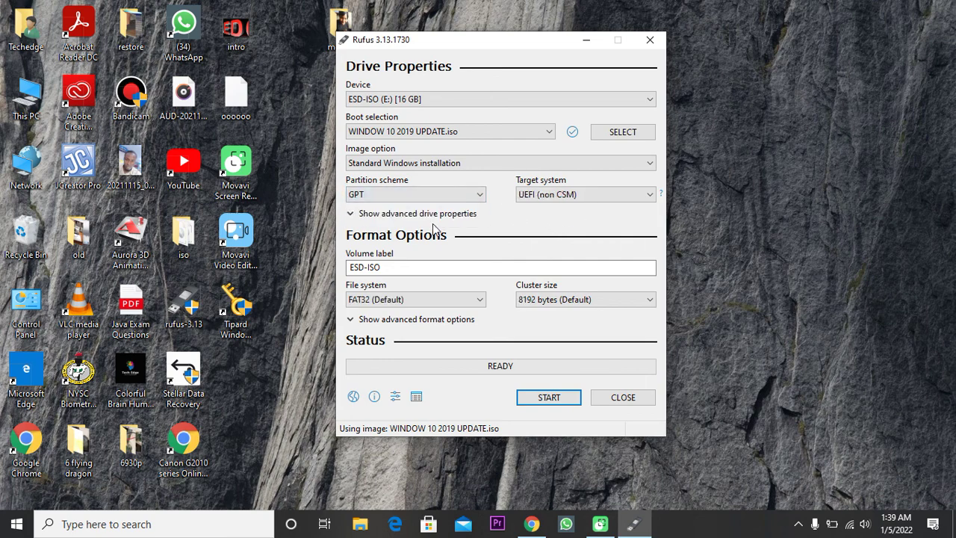
Set the partition scheme to MBR and start writing the USB drive, accepting that all its data is destroyed.
click(461, 195)
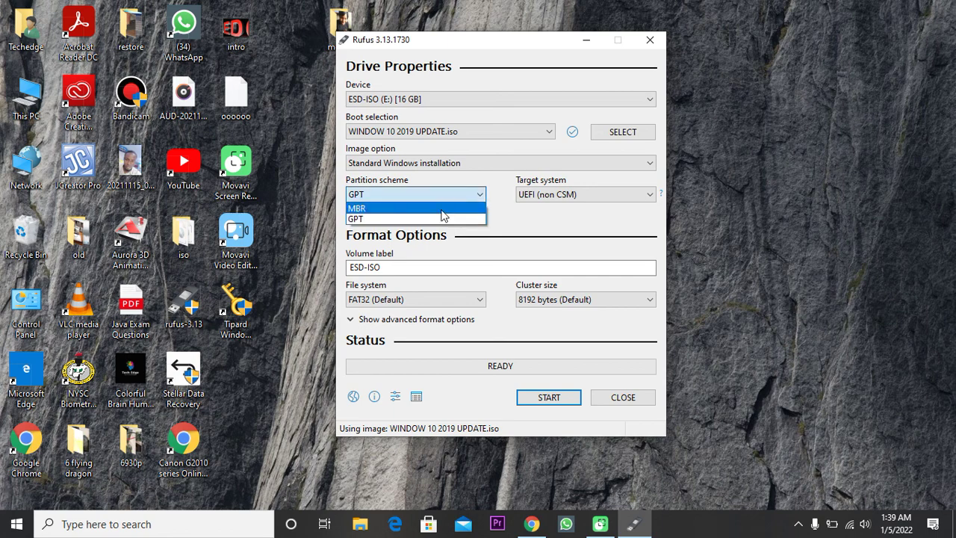
click(441, 211)
click(546, 396)
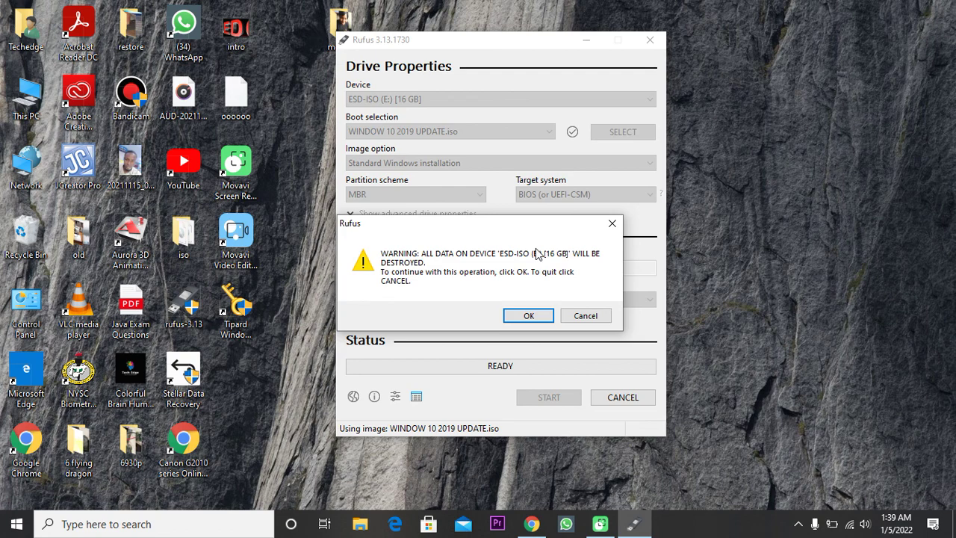
click(524, 318)
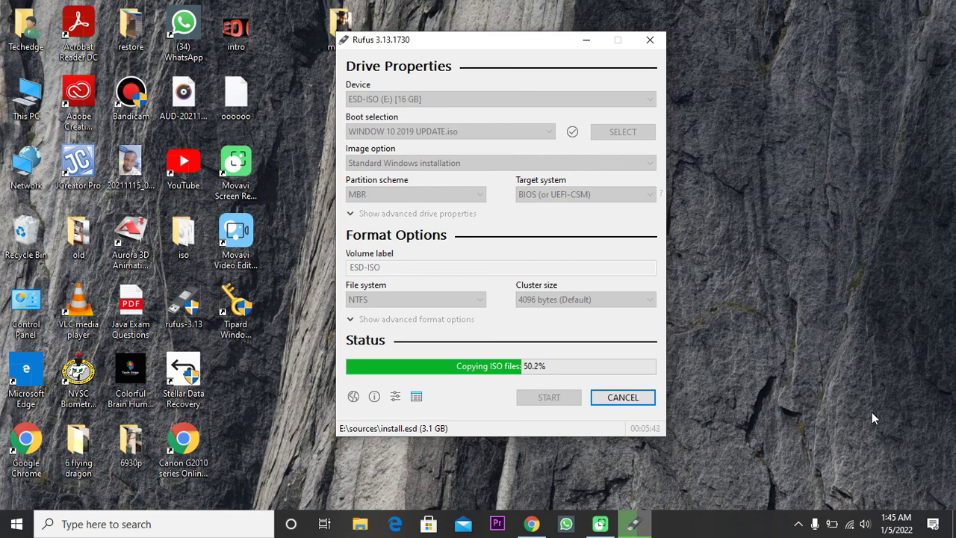
click(814, 499)
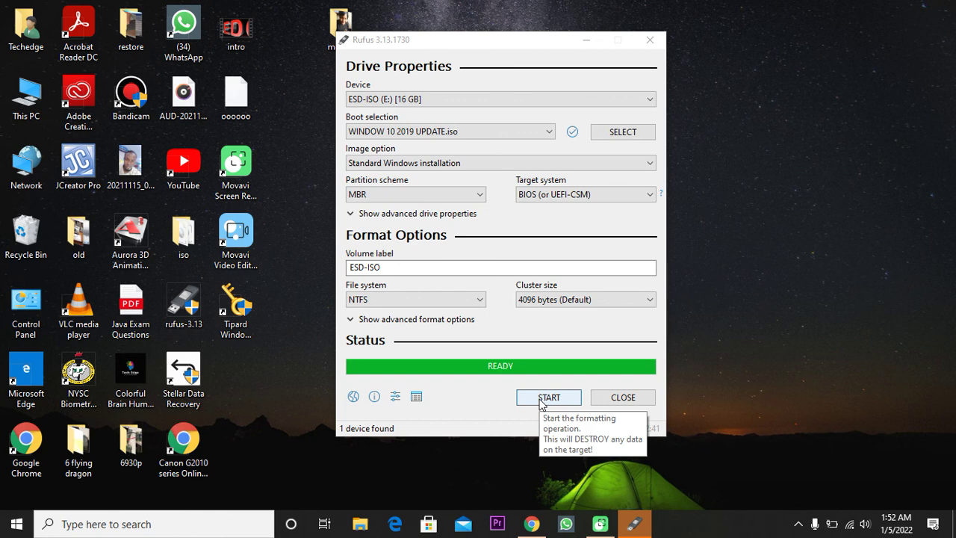
Close Rufus and safely eject the TransMemory USB drive from Windows.
click(614, 398)
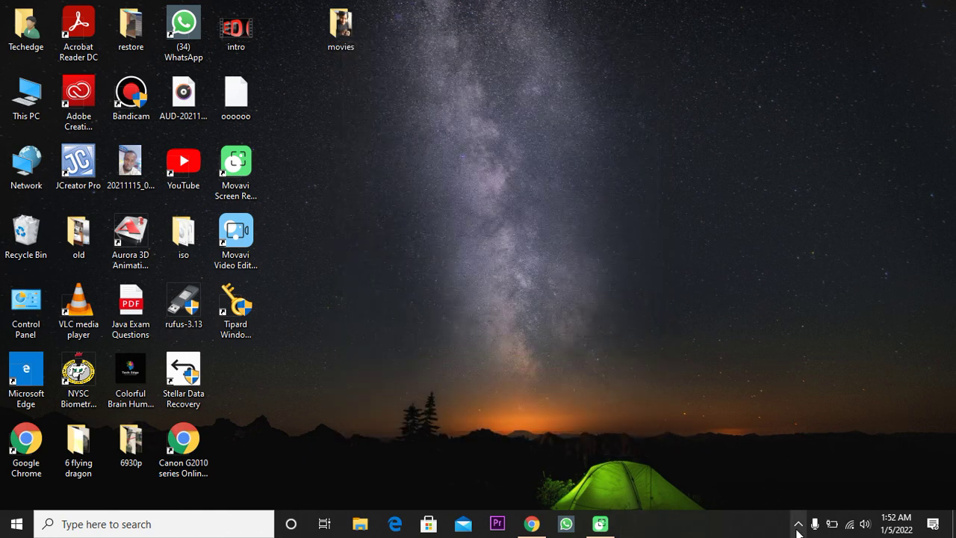
click(797, 527)
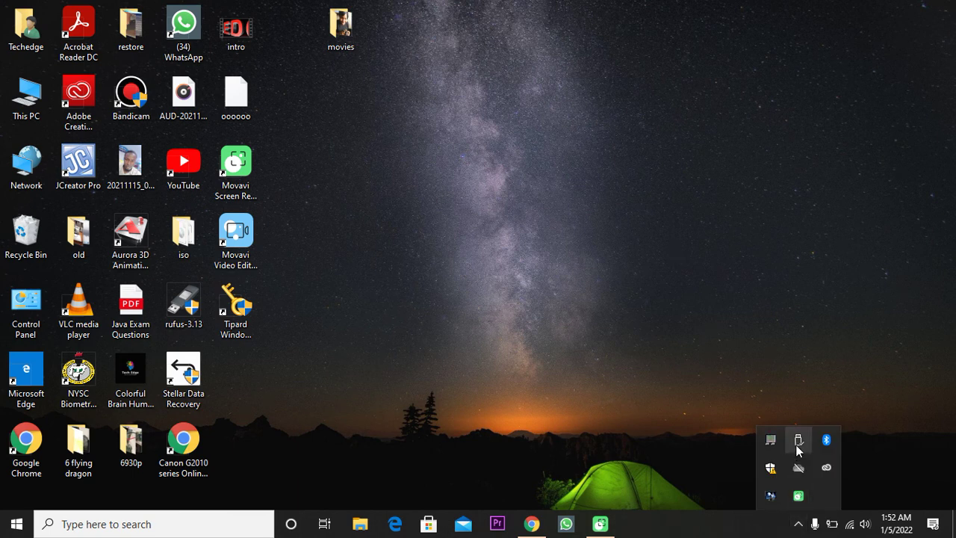
click(797, 441)
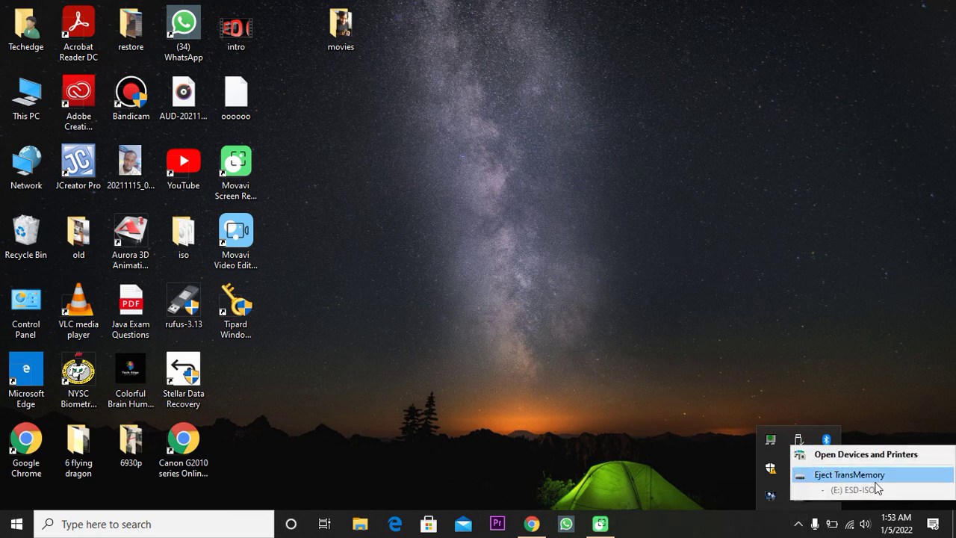
click(849, 474)
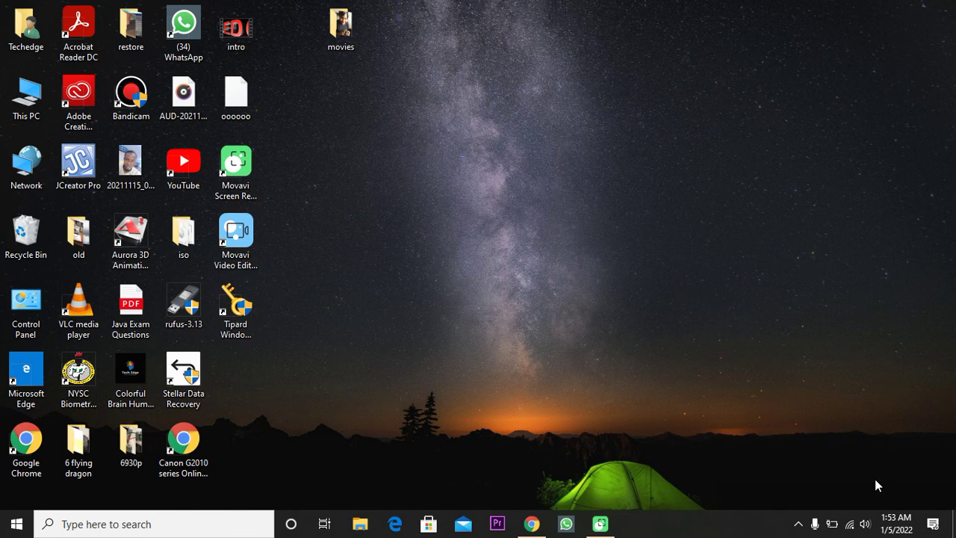